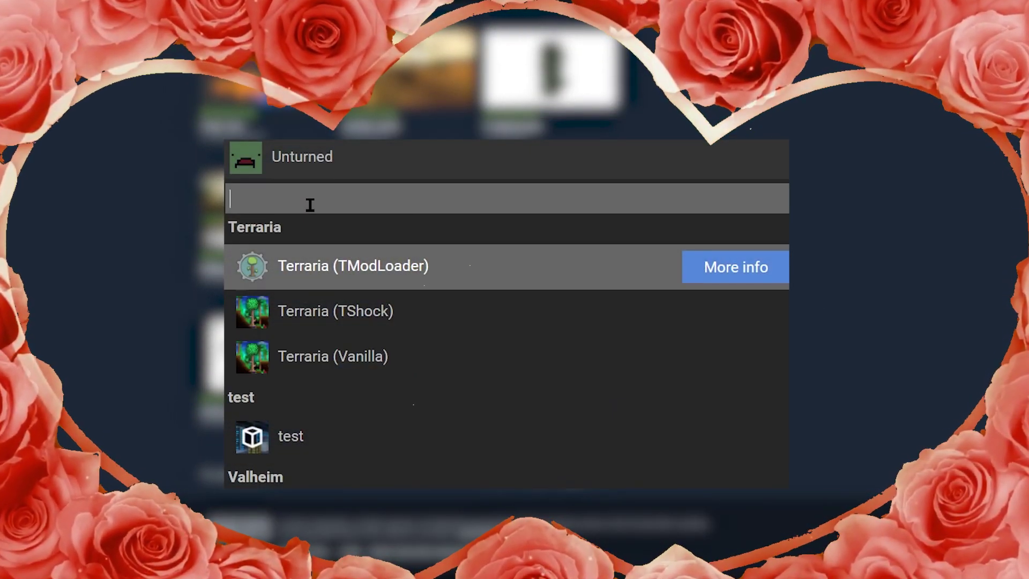
pyautogui.write('forge')
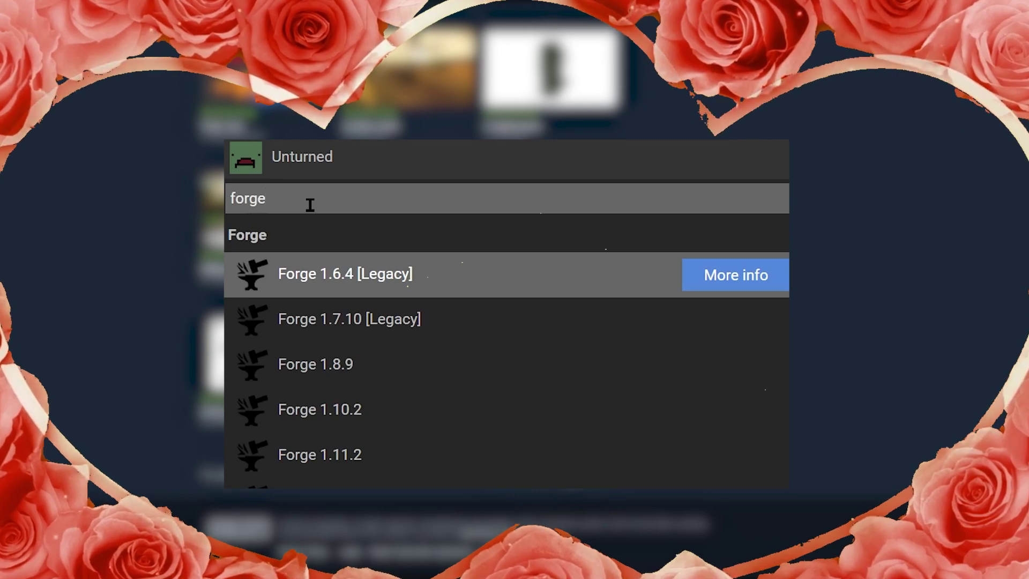
# Clear the 'forge' game search so the full game list shows again.
pyautogui.press('BackSpace')
pyautogui.press('BackSpace')
pyautogui.press('BackSpace')
pyautogui.press('BackSpace')
pyautogui.press('BackSpace')
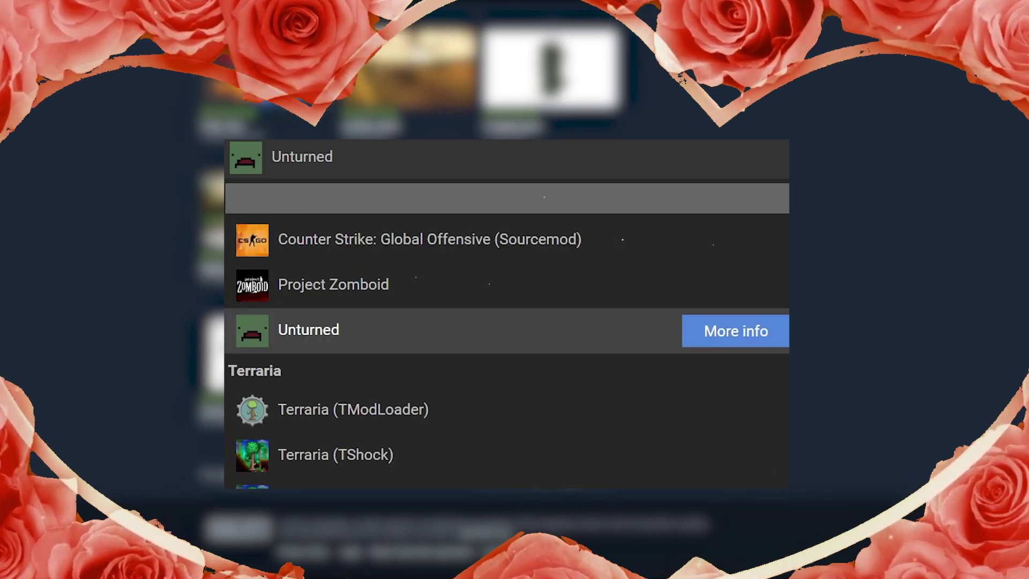
pyautogui.scroll(1, 345, 324)
pyautogui.scroll(1, 345, 324)
pyautogui.scroll(2, 349, 356)
pyautogui.scroll(1, 350, 380)
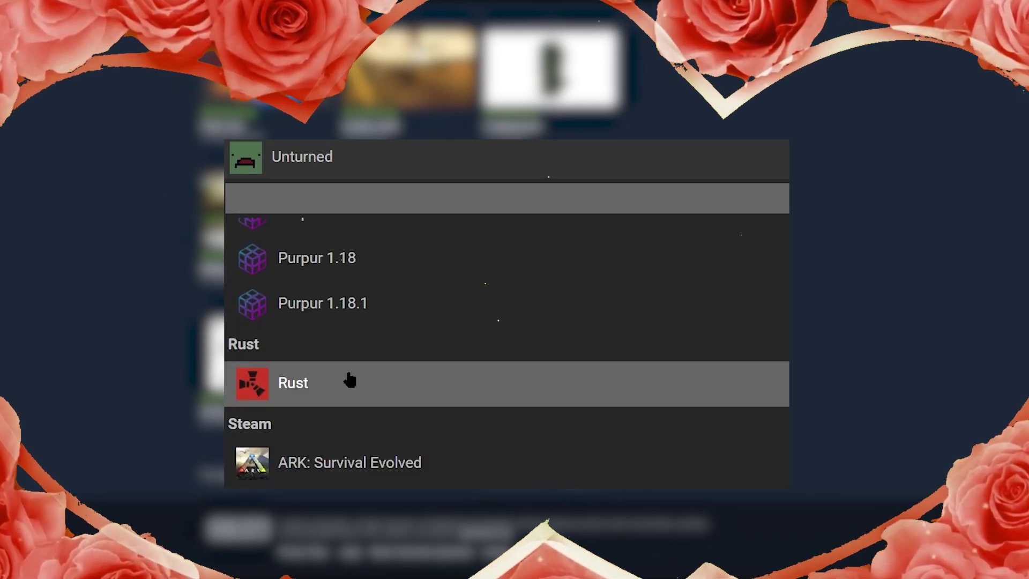
pyautogui.scroll(3, 350, 380)
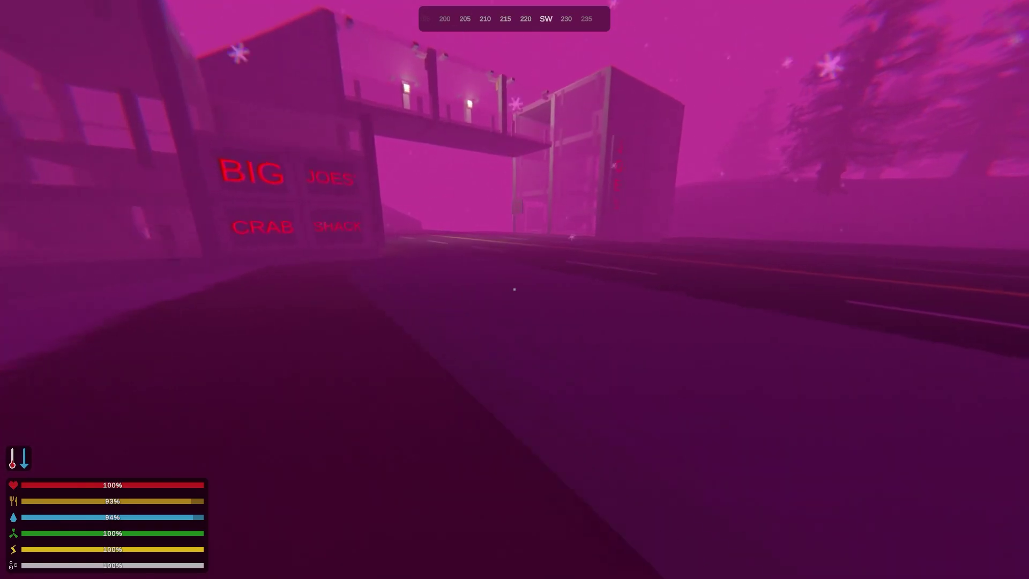
# Walk past the crab shack to the Moai Man and ask 'Just.. WHAT ARE YOU?!?'.
pyautogui.press('w')
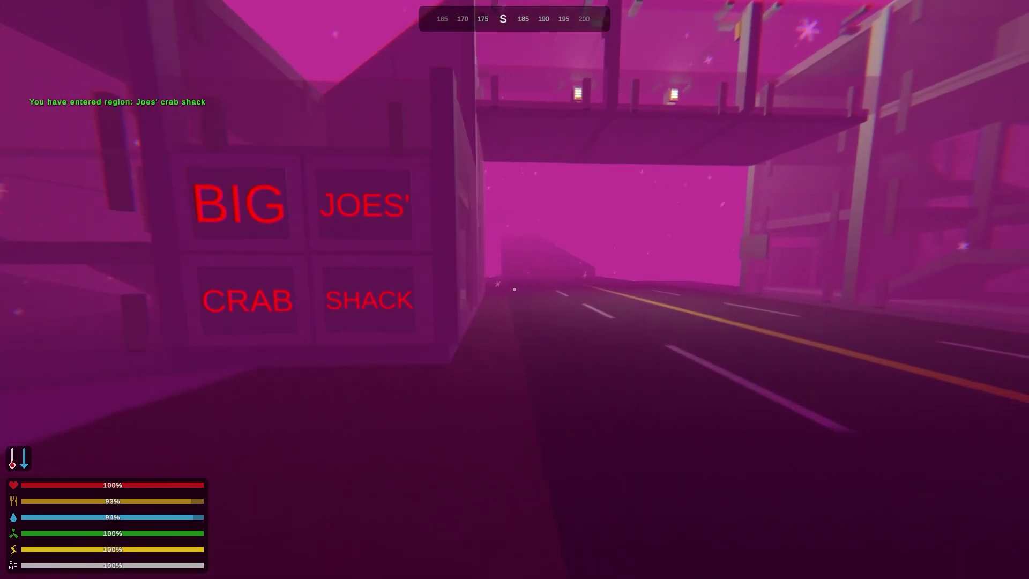
pyautogui.press('w')
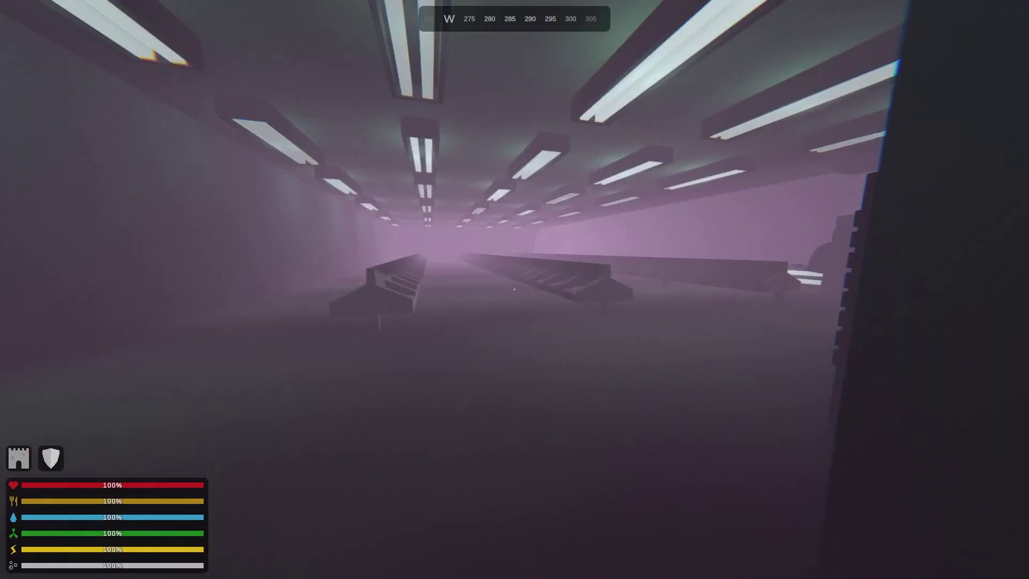
pyautogui.press('w')
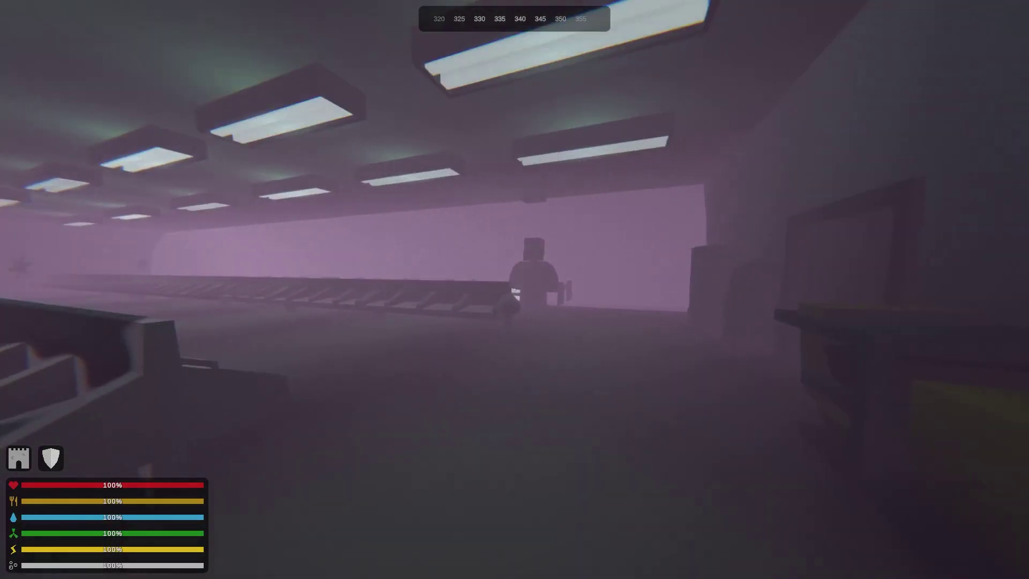
pyautogui.press('w')
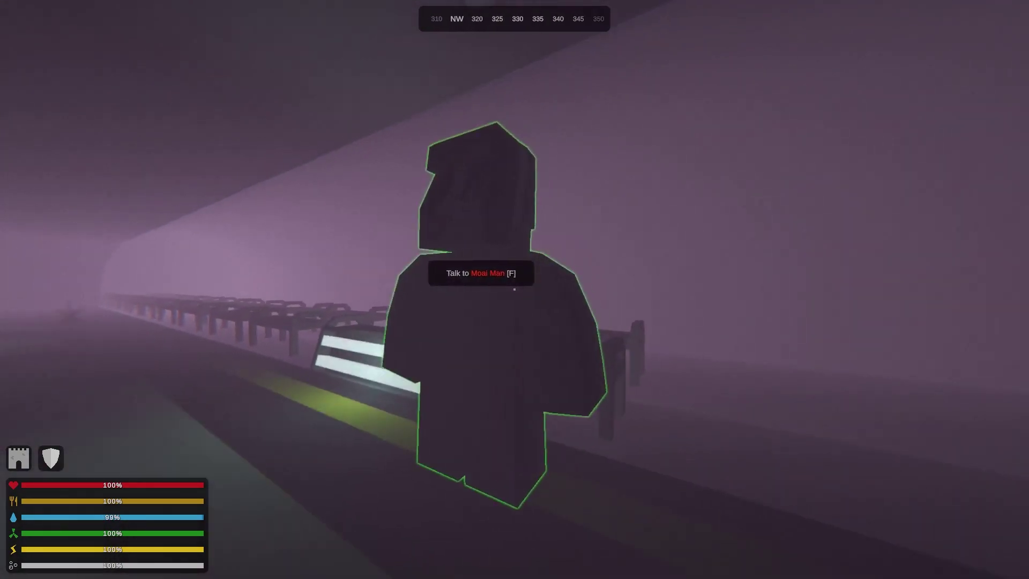
pyautogui.press('f')
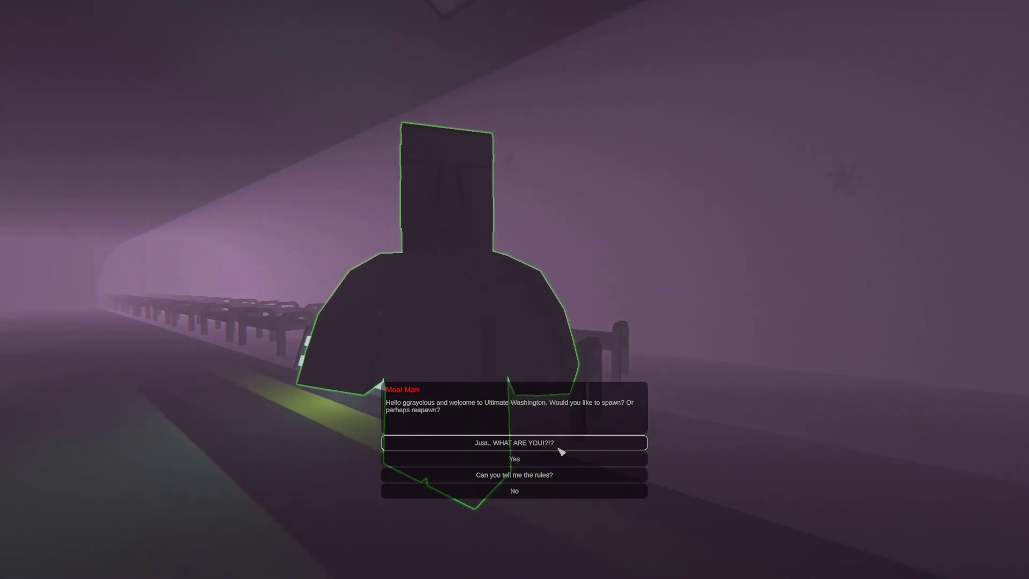
pyautogui.click(560, 451)
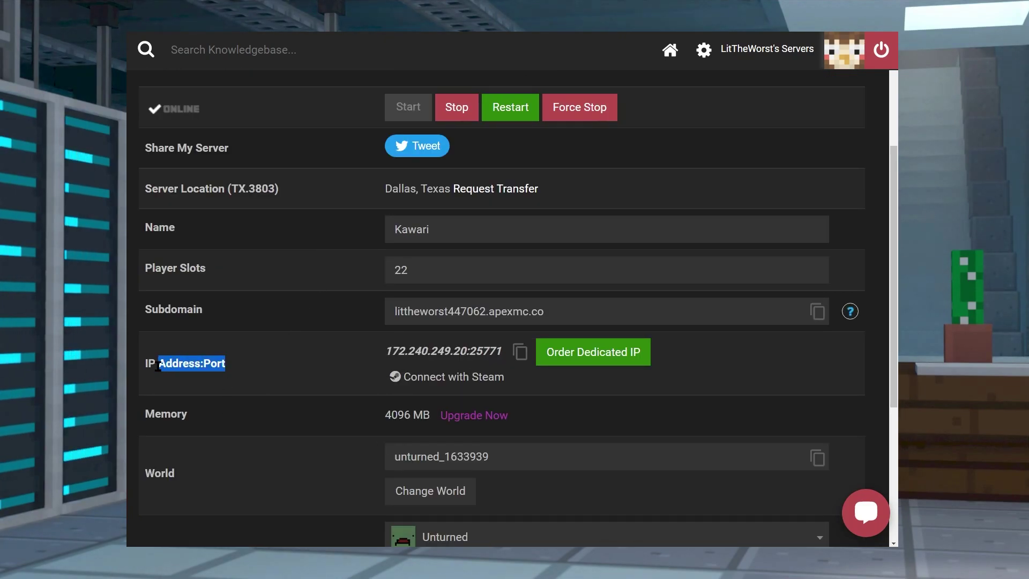
# Select and copy 172.240.249.20 from the panel's IP Address:Port value.
pyautogui.moveTo(226, 363); pyautogui.dragTo(150, 363)
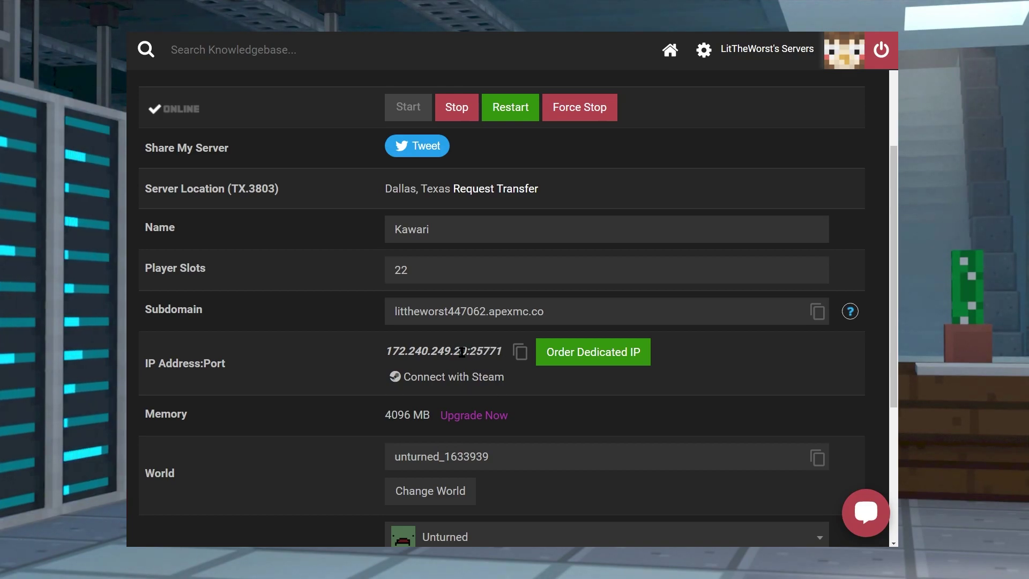
pyautogui.rightClick(389, 355)
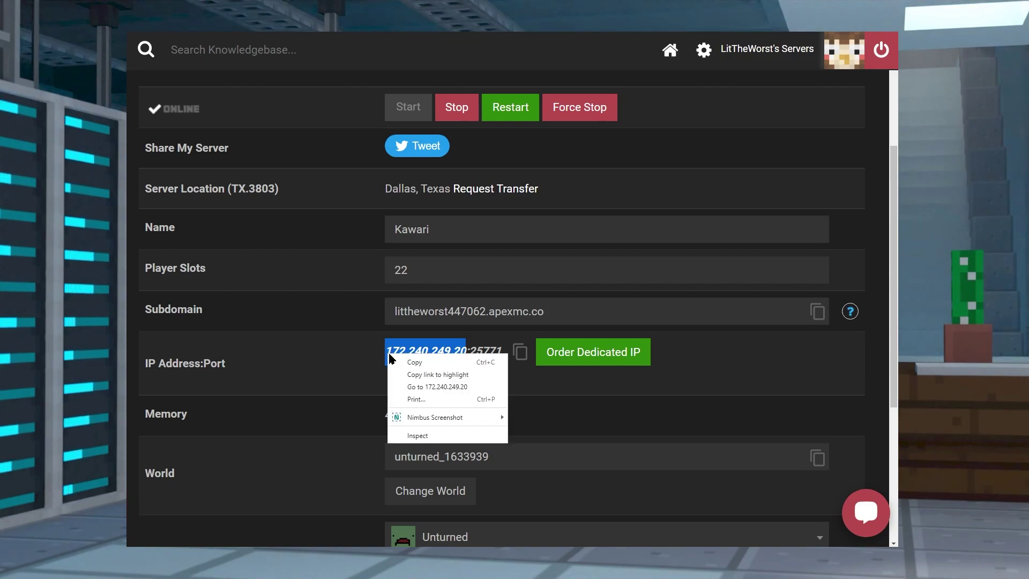
pyautogui.click(430, 364)
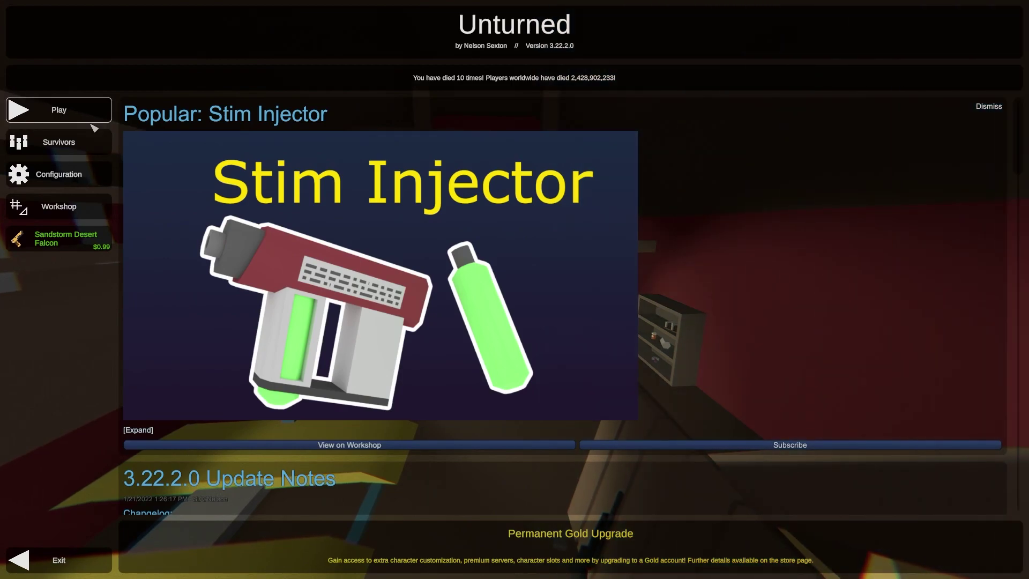
# Reach the direct-connect screen through Play and then Connect on the main menu.
pyautogui.click(92, 122)
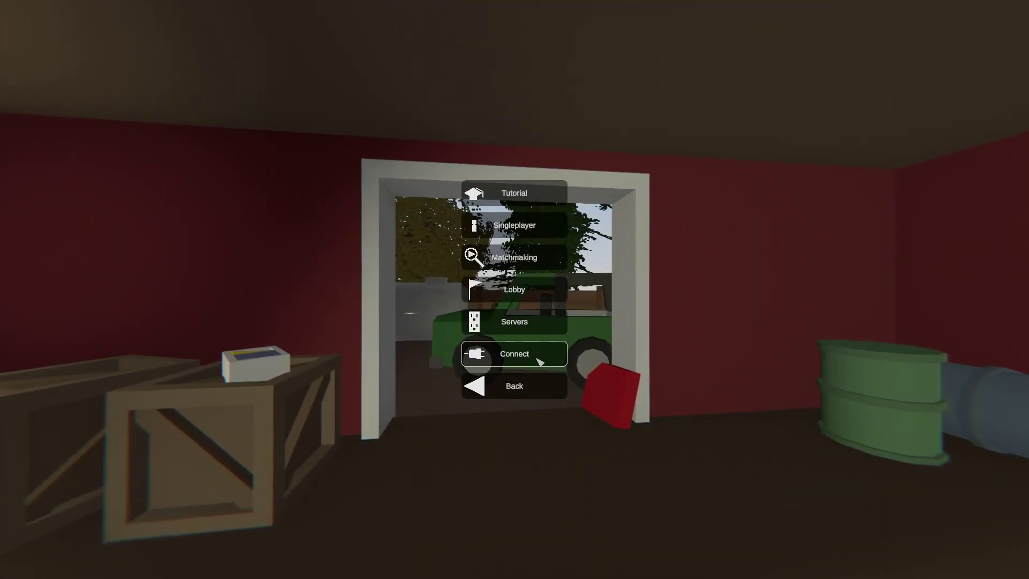
pyautogui.click(562, 365)
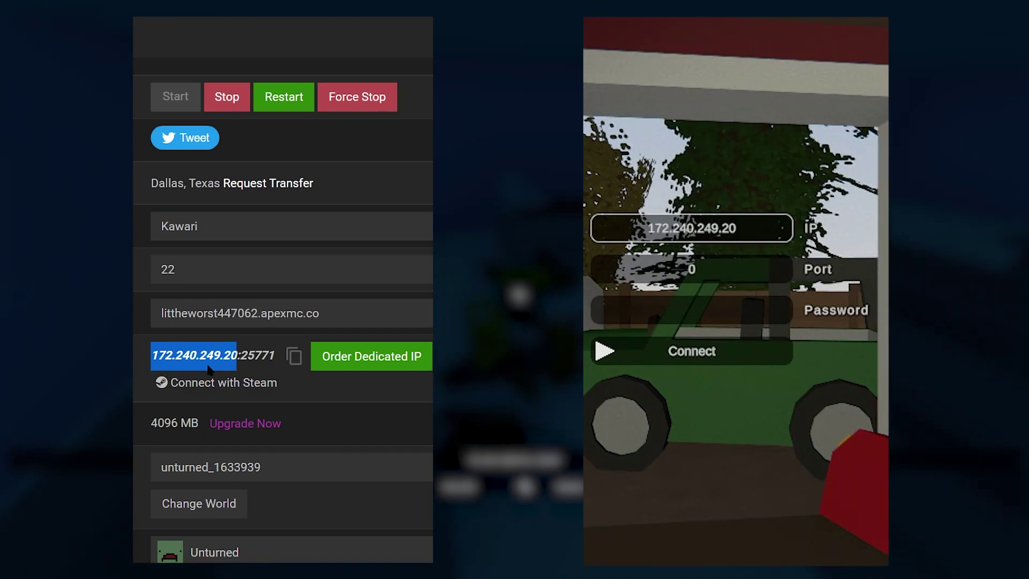
# Enter port 25771 from the panel and connect to 172.240.249.20.
pyautogui.click(271, 348)
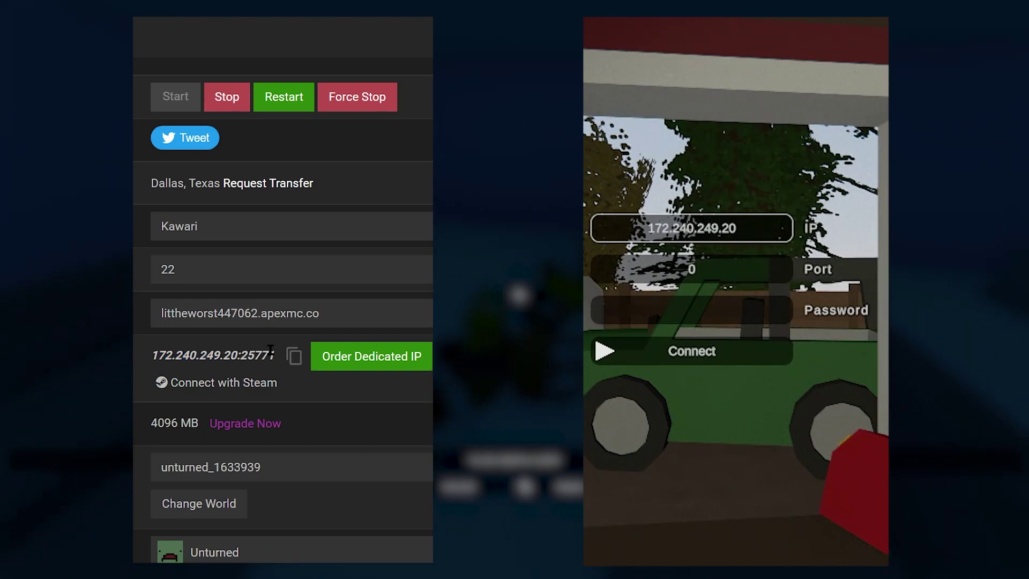
pyautogui.moveTo(277, 353); pyautogui.dragTo(242, 355)
pyautogui.click(689, 268)
pyautogui.write('25771')
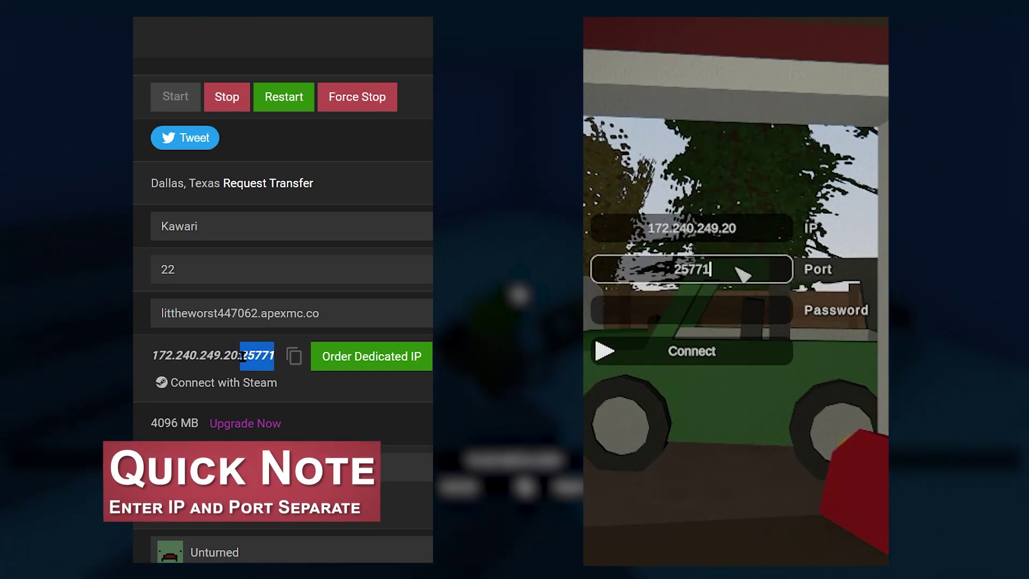
pyautogui.click(771, 316)
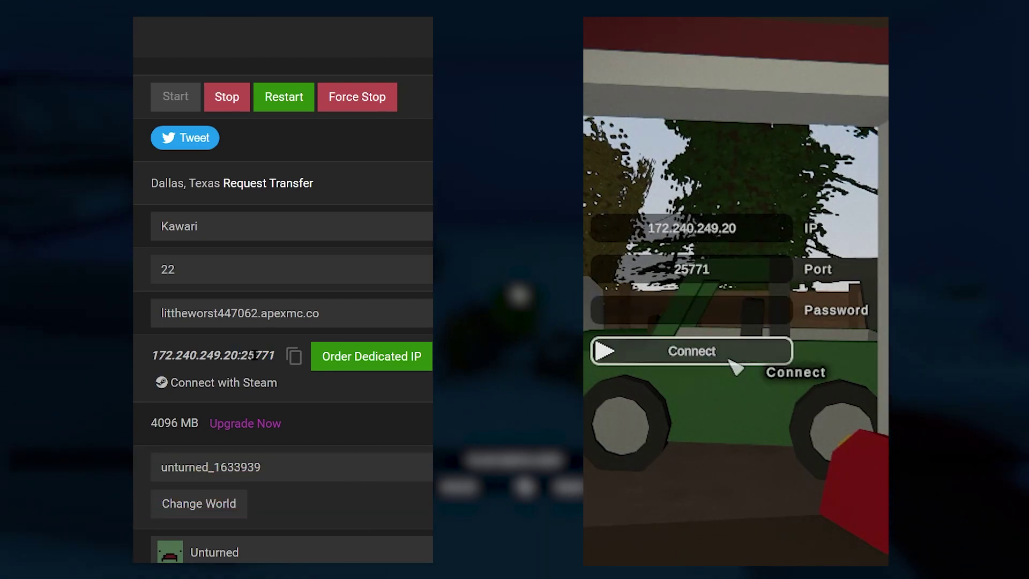
pyautogui.click(724, 352)
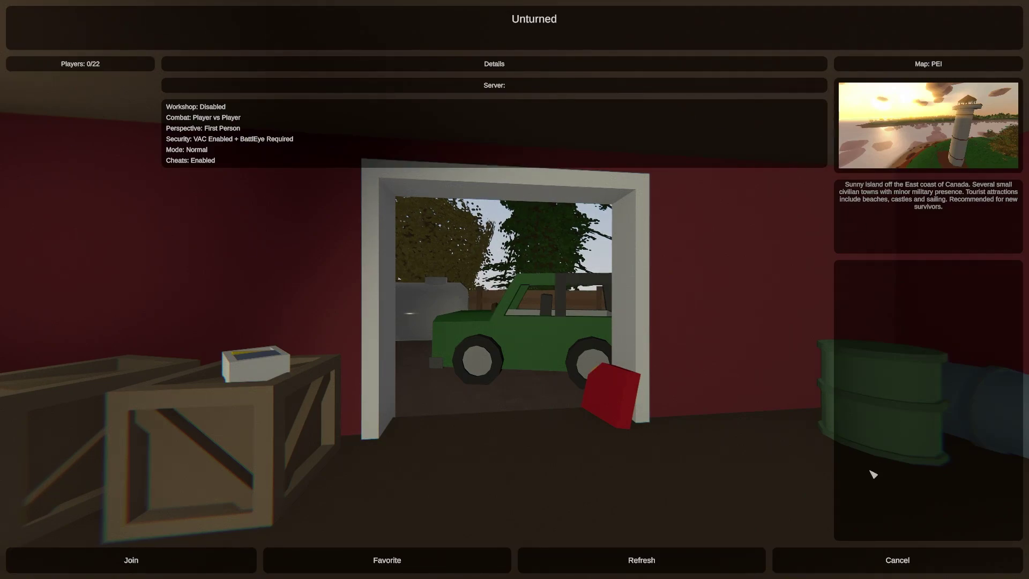
# Join the PEI server from its details page.
pyautogui.click(198, 569)
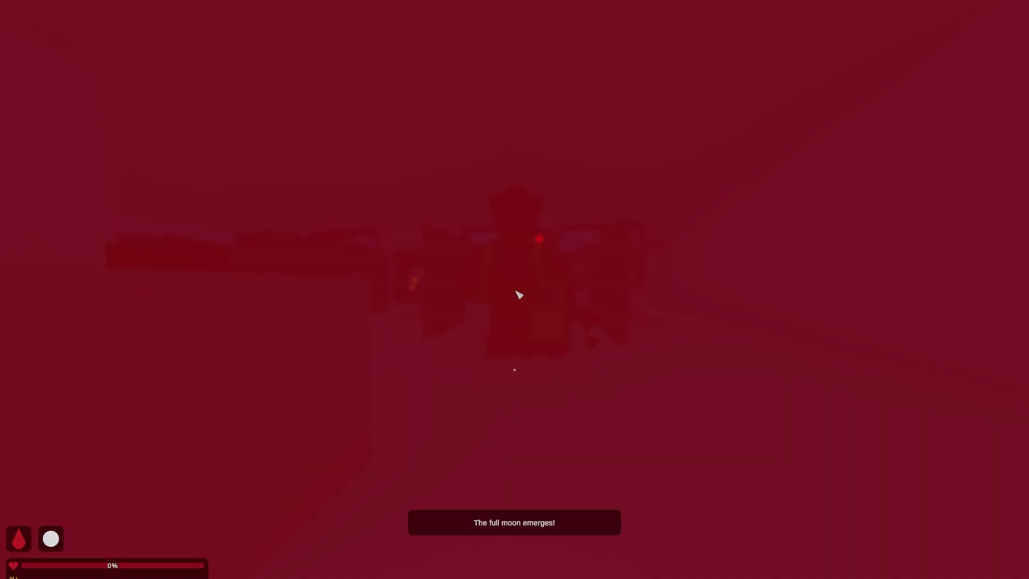
# Paste 172.240.249.20 into the IP field and deselect the panel text.
pyautogui.write('172.240.249.20')
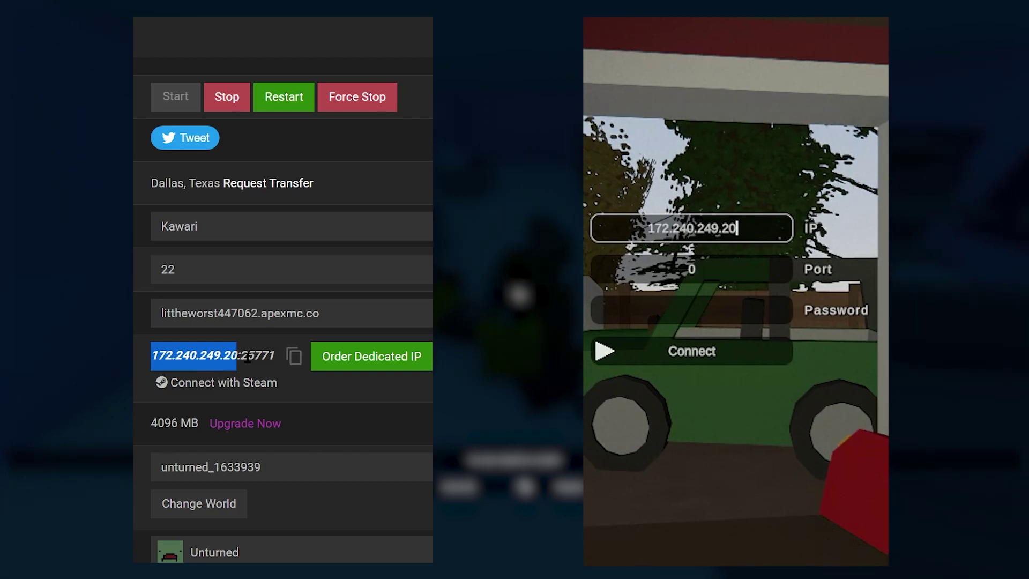
pyautogui.click(263, 351)
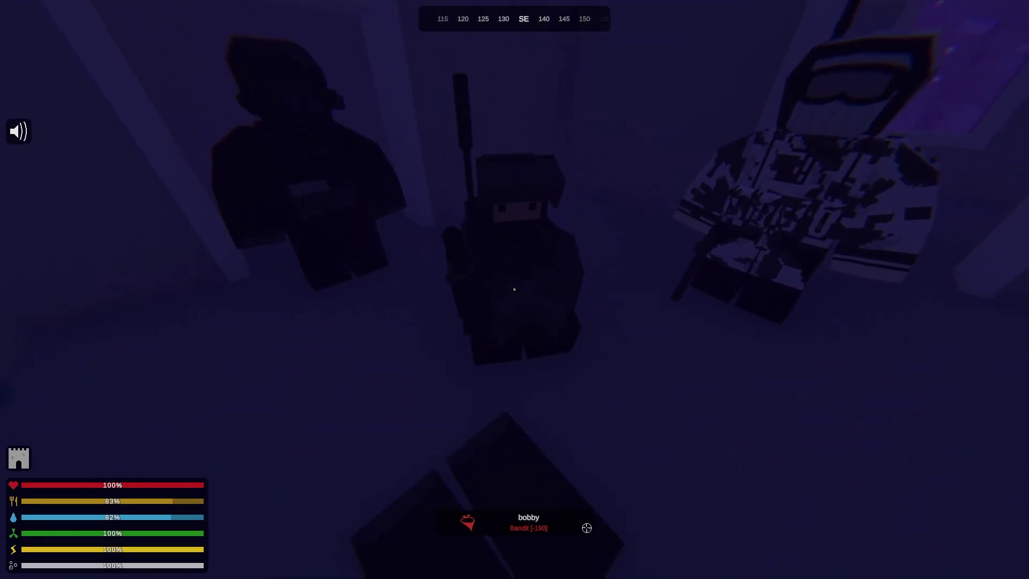
# Open the Inventory screen with G while on the PEI server.
pyautogui.press('g')
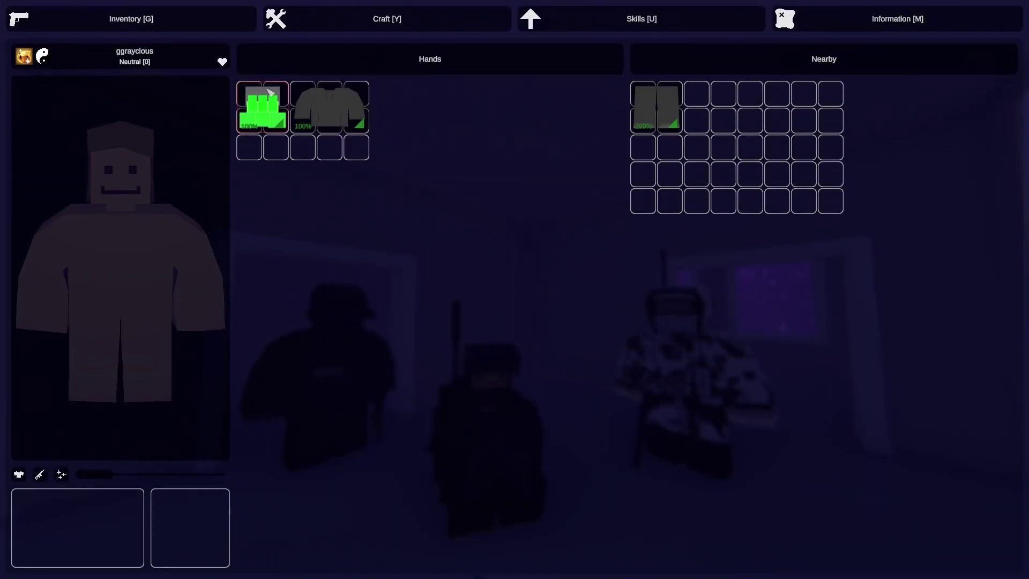